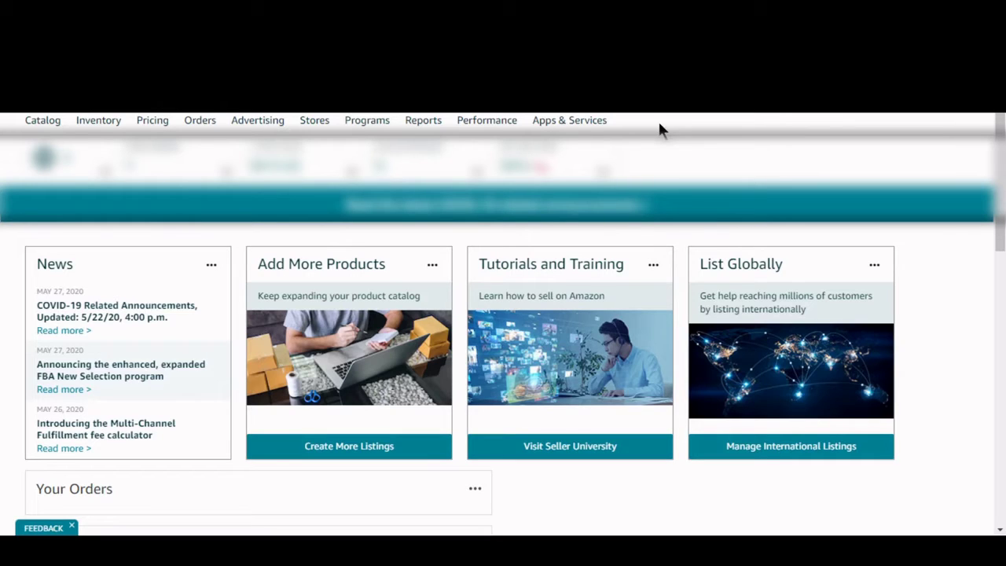
- Open Manage Inventory, select the product listing with three variations, and start Send/replenish inventory for it
{"action": "mouse_move", "coordinate": [111, 129]}
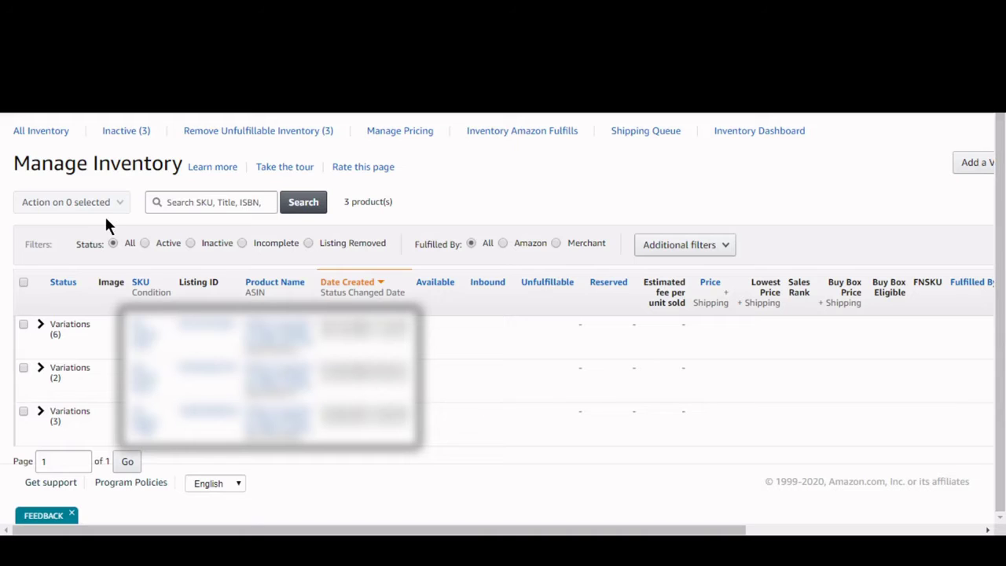
{"action": "left_click", "coordinate": [24, 411]}
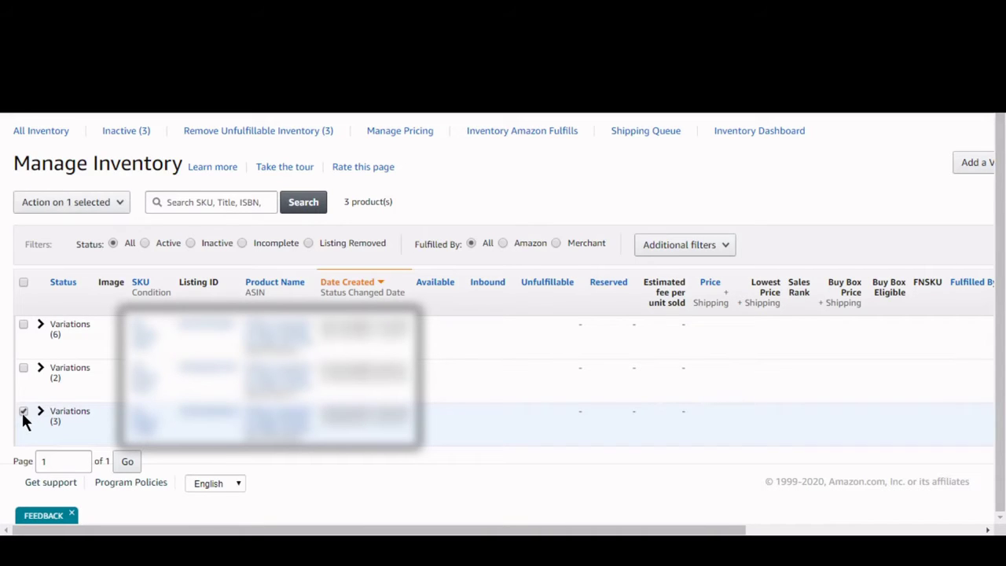
{"action": "left_click", "coordinate": [63, 203]}
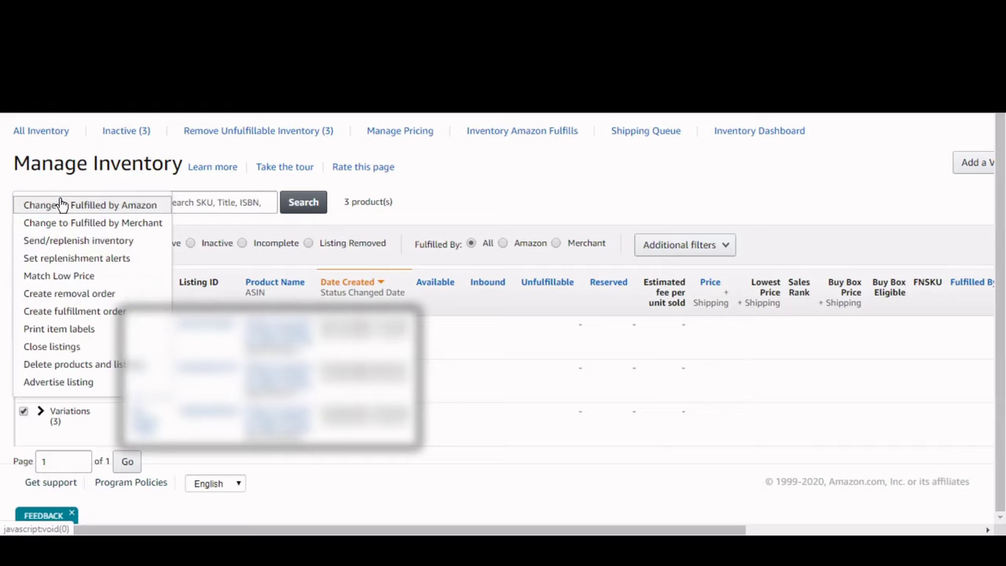
{"action": "left_click", "coordinate": [73, 243]}
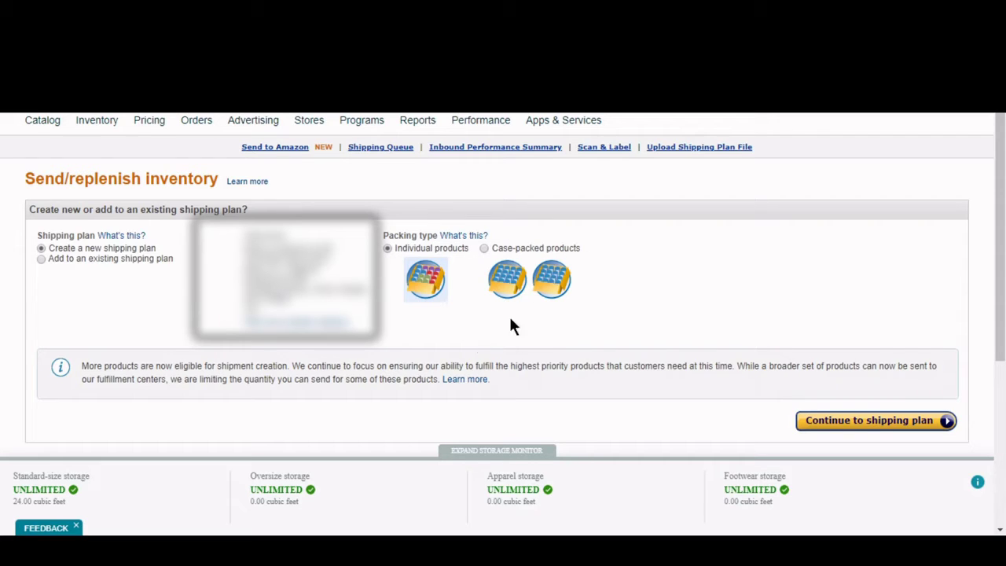
- Continue to a new shipping plan with the packing type Individual products
{"action": "left_click", "coordinate": [463, 236]}
{"action": "left_click_drag", "start_coordinate": [1001, 306], "coordinate": [1000, 392]}
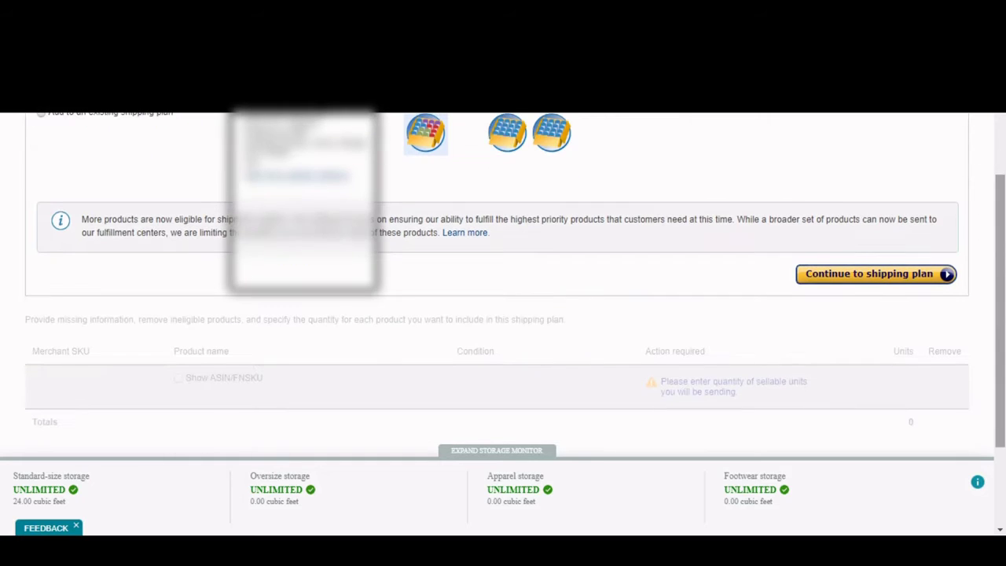
{"action": "left_click", "coordinate": [851, 275]}
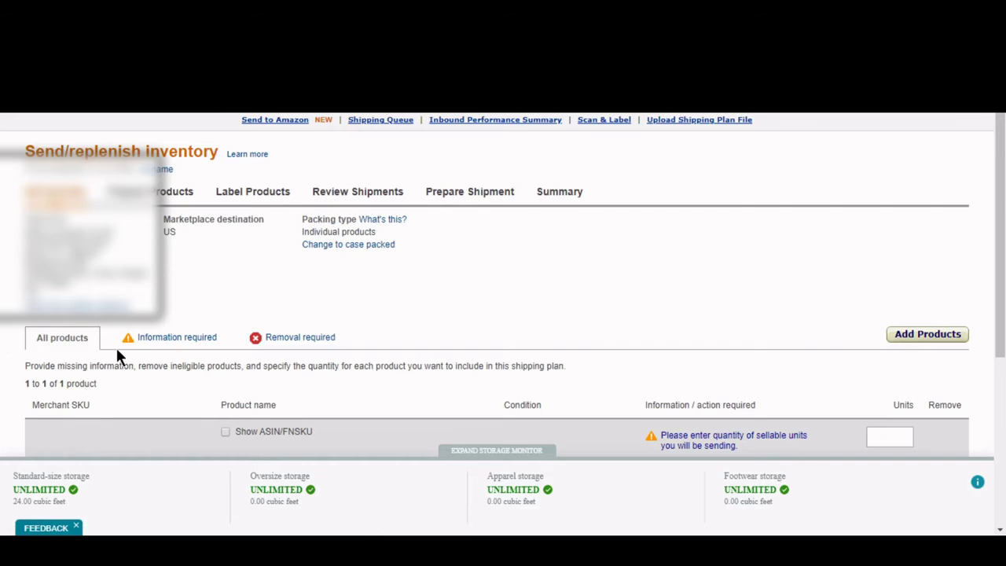
- Enter 1000 sellable units for the product that requires information in the shipping plan
{"action": "left_click", "coordinate": [178, 342]}
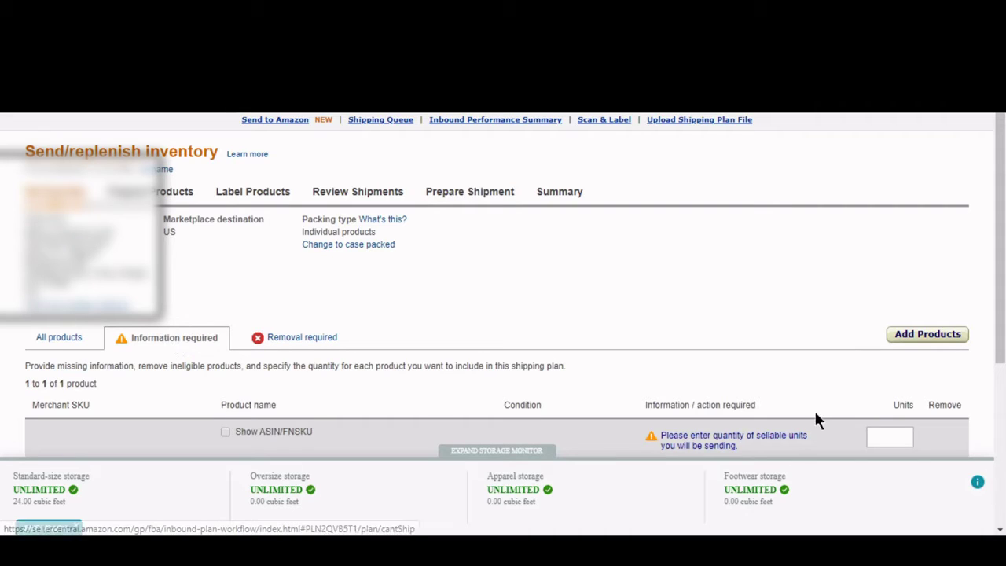
{"action": "left_click", "coordinate": [893, 437]}
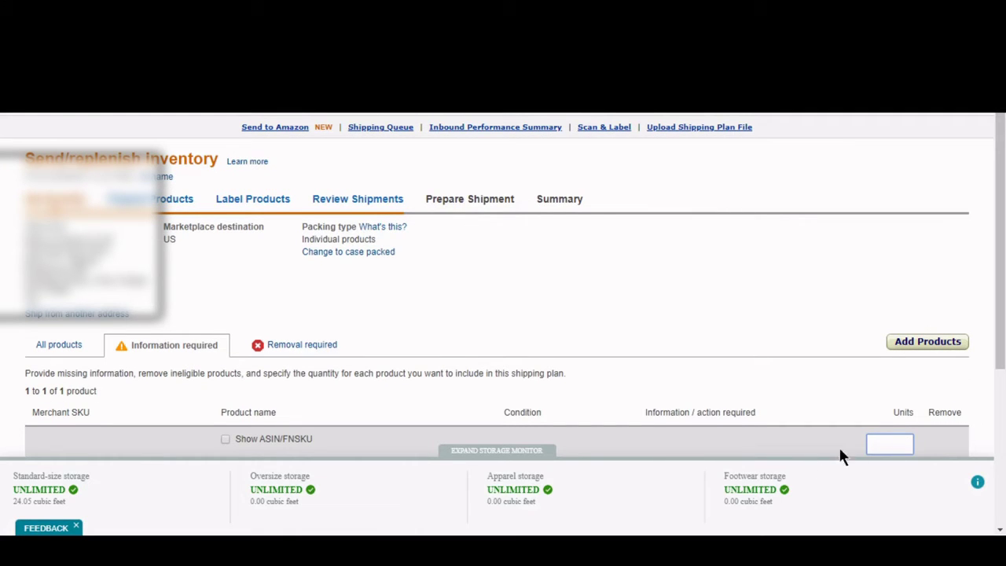
{"action": "left_click", "coordinate": [904, 444]}
{"action": "left_click", "coordinate": [903, 443]}
{"action": "type", "text": "1000"}
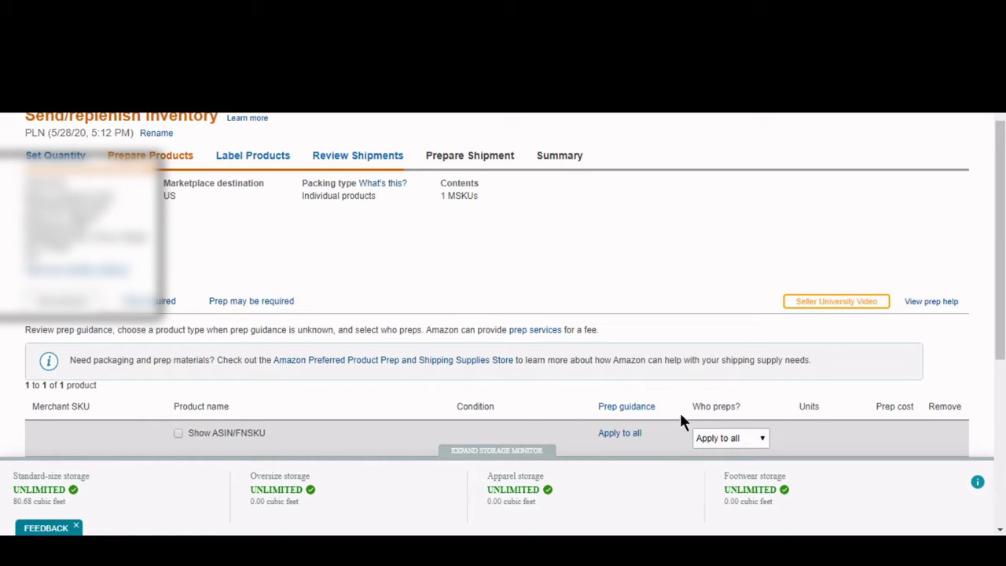
- Assign product prep to Merchant for all products and apply the prep category No Prep Needed
{"action": "left_click", "coordinate": [730, 439]}
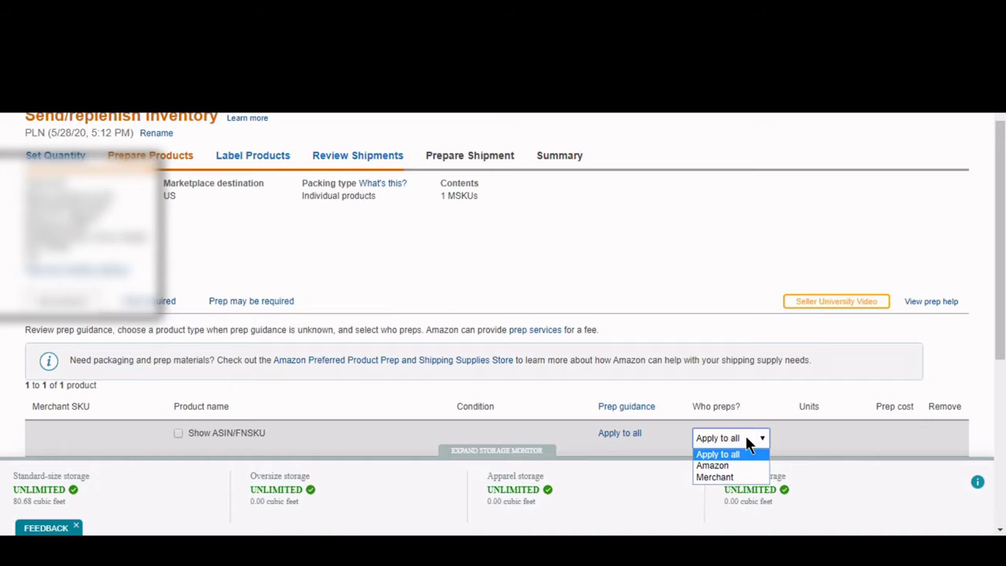
{"action": "left_click", "coordinate": [714, 477]}
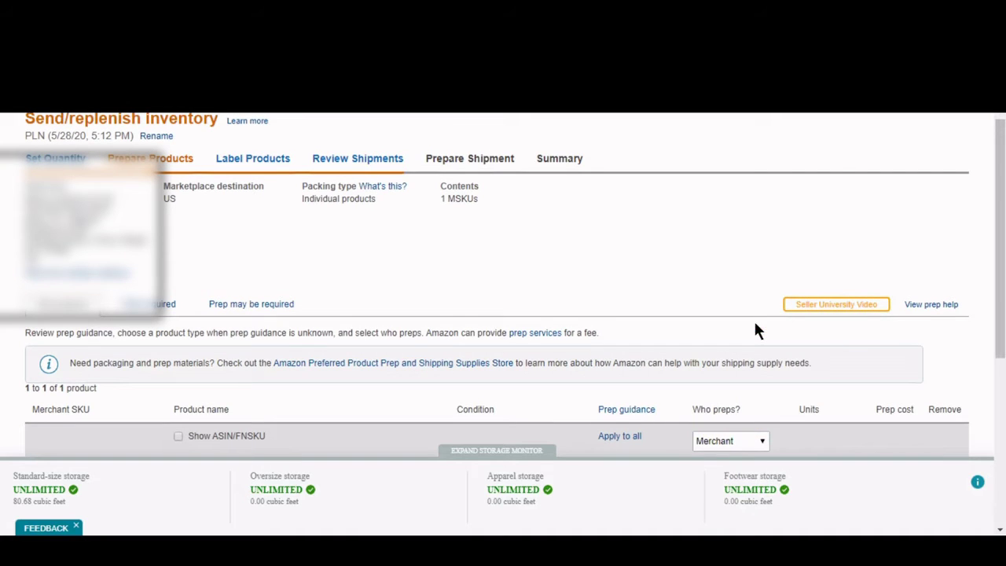
{"action": "left_click", "coordinate": [620, 437]}
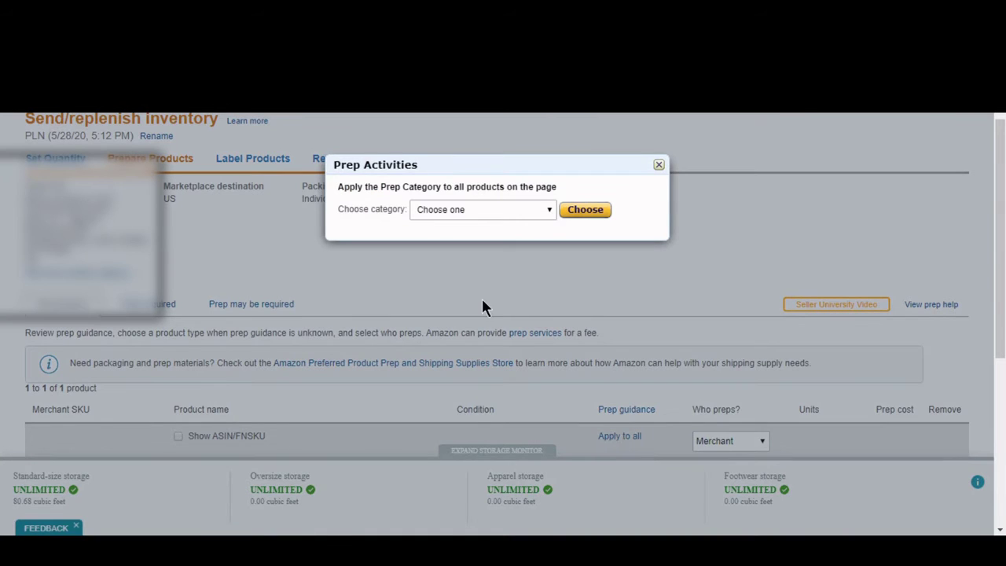
{"action": "left_click", "coordinate": [460, 211]}
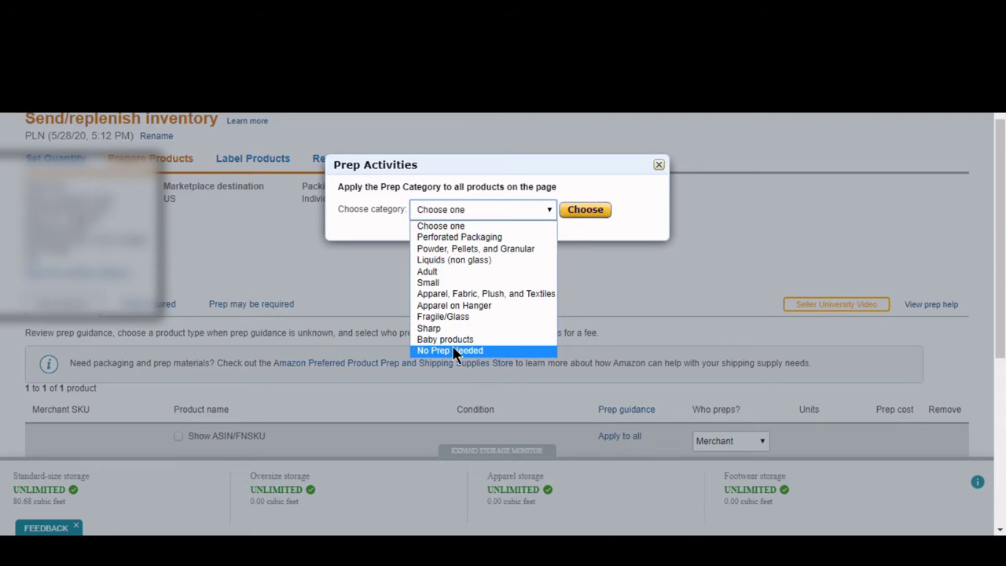
{"action": "left_click", "coordinate": [453, 348]}
{"action": "left_click", "coordinate": [492, 211]}
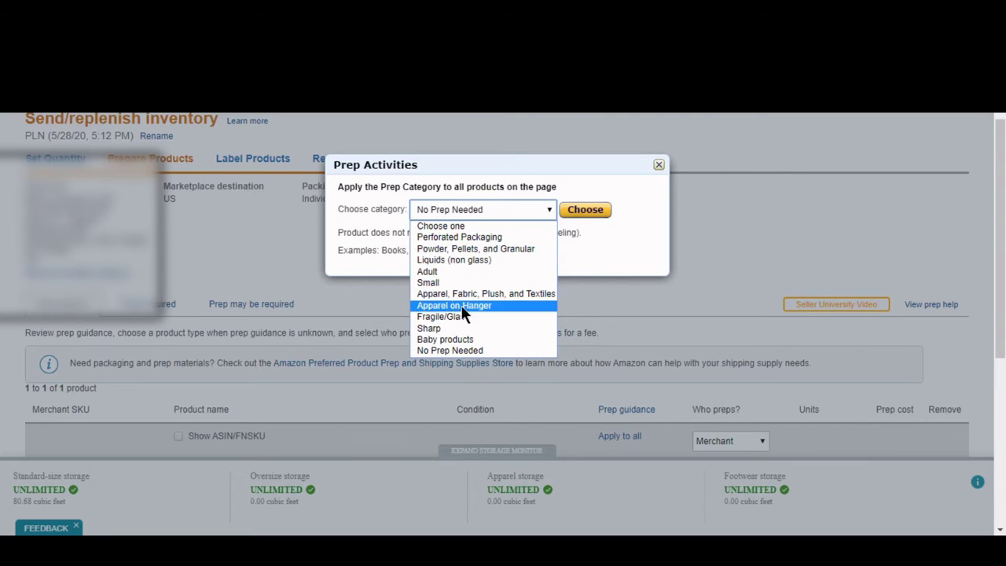
{"action": "left_click", "coordinate": [460, 350]}
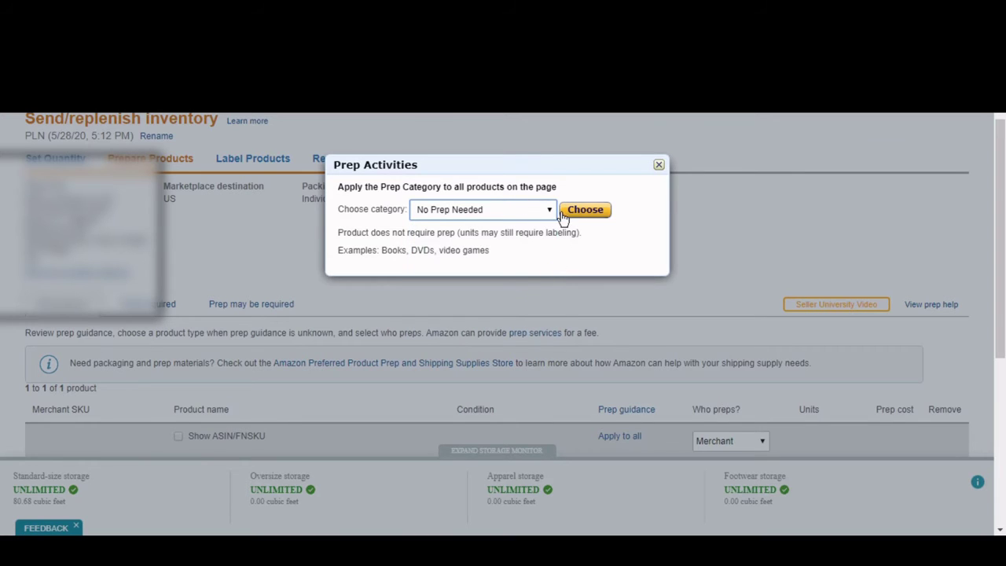
{"action": "left_click", "coordinate": [591, 213]}
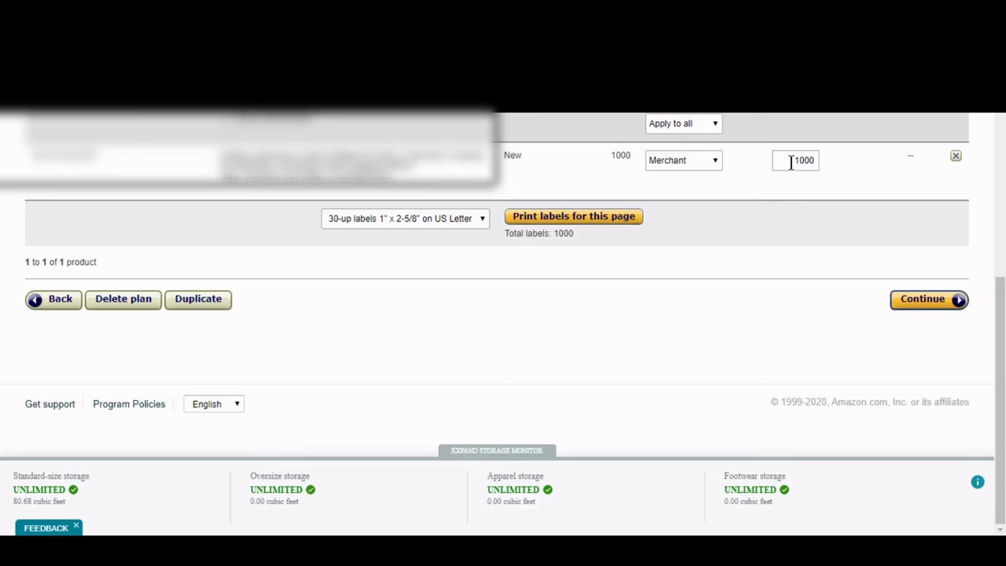
- Print the 1000 product labels as 30-up labels on US Letter, then approve the new shipment to FTW1
{"action": "left_click", "coordinate": [544, 217]}
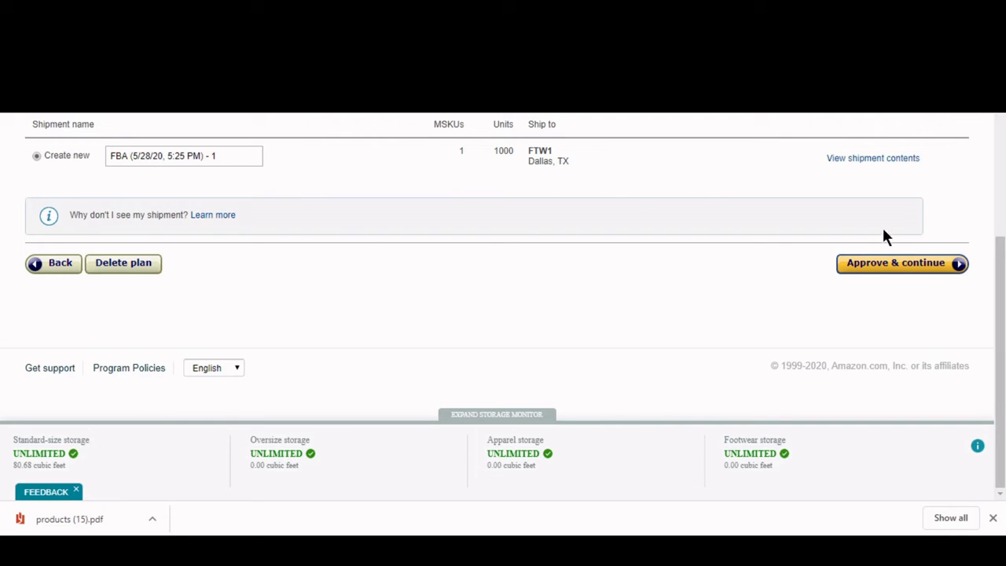
{"action": "left_click", "coordinate": [895, 264]}
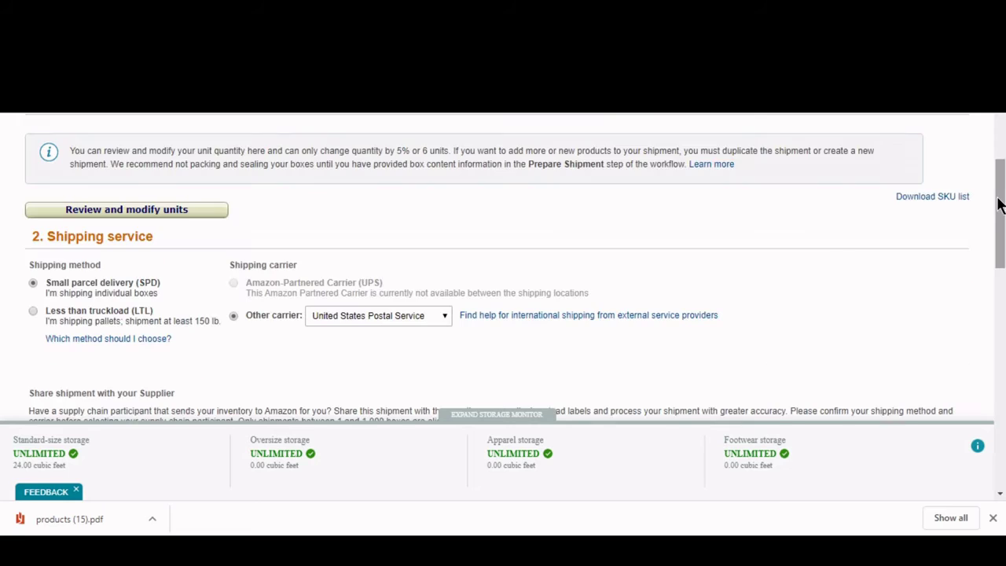
{"action": "left_click", "coordinate": [991, 520]}
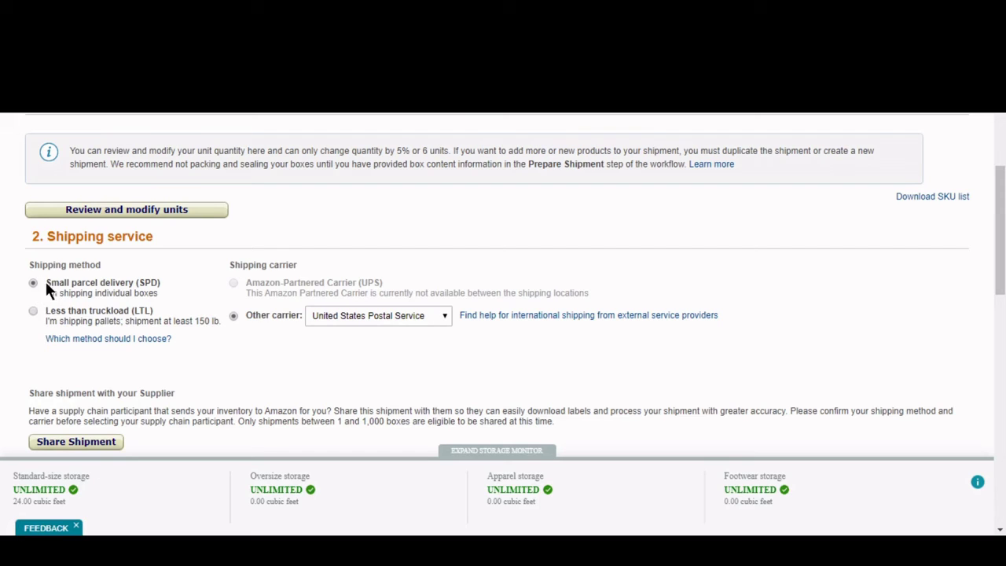
- Examine which other carriers are offered for small parcel delivery
{"action": "left_click", "coordinate": [371, 319]}
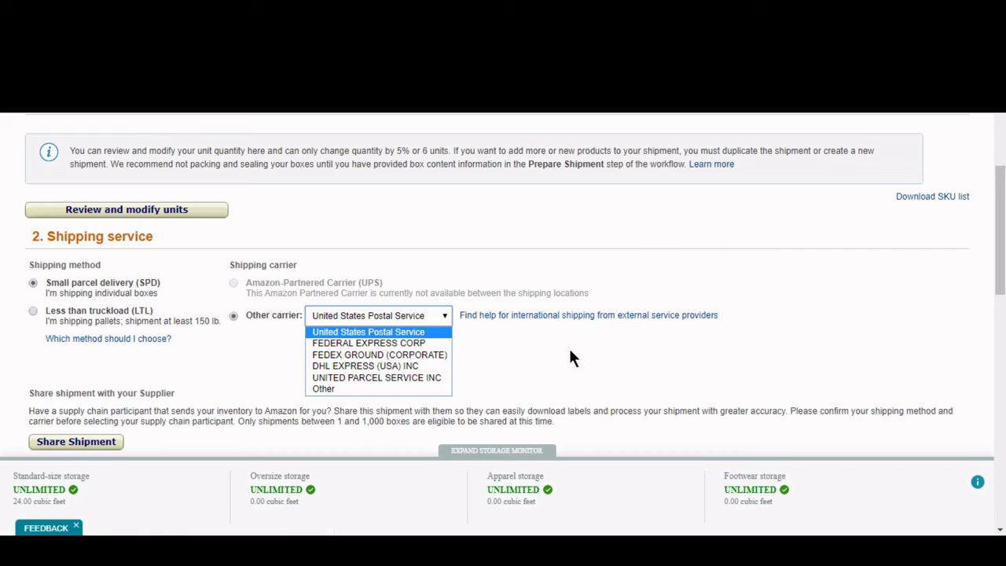
{"action": "left_click", "coordinate": [751, 333]}
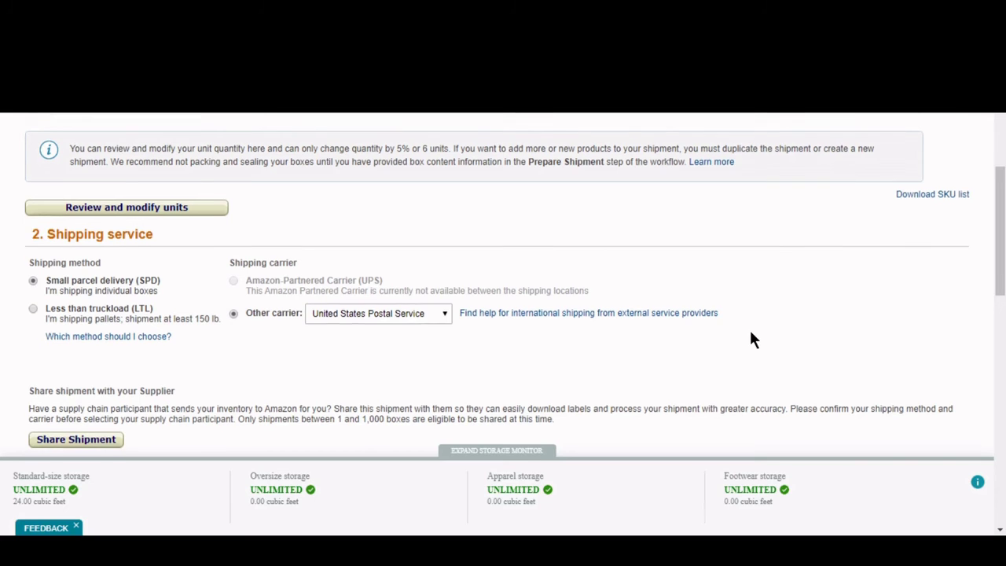
- Set the shipment packing to Everything in one box
{"action": "scroll", "coordinate": [750, 332], "scroll_direction": "down", "scroll_amount": 1}
{"action": "scroll", "coordinate": [750, 332], "scroll_direction": "down", "scroll_amount": 3}
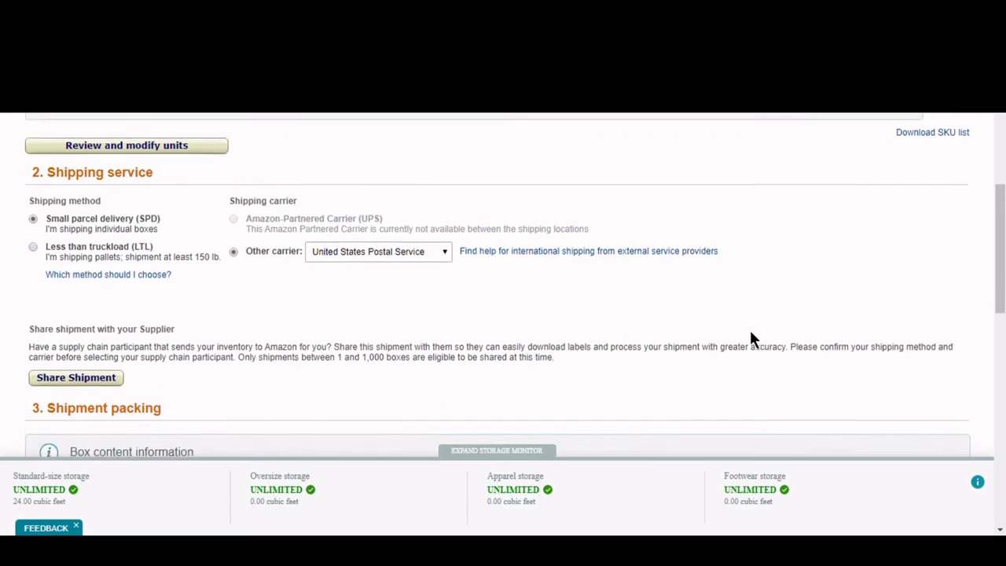
{"action": "scroll", "coordinate": [750, 334], "scroll_direction": "down", "scroll_amount": 4}
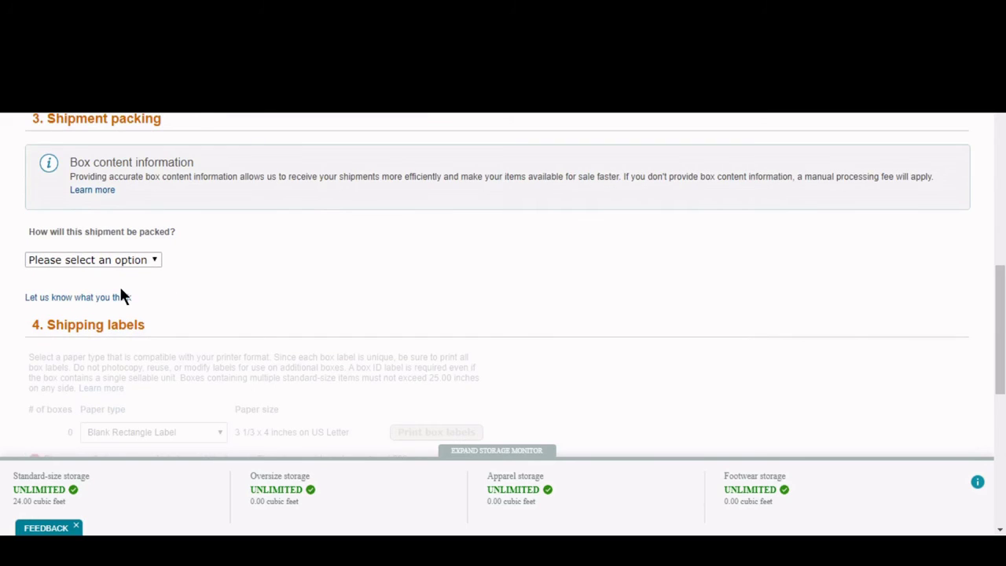
{"action": "left_click", "coordinate": [84, 260]}
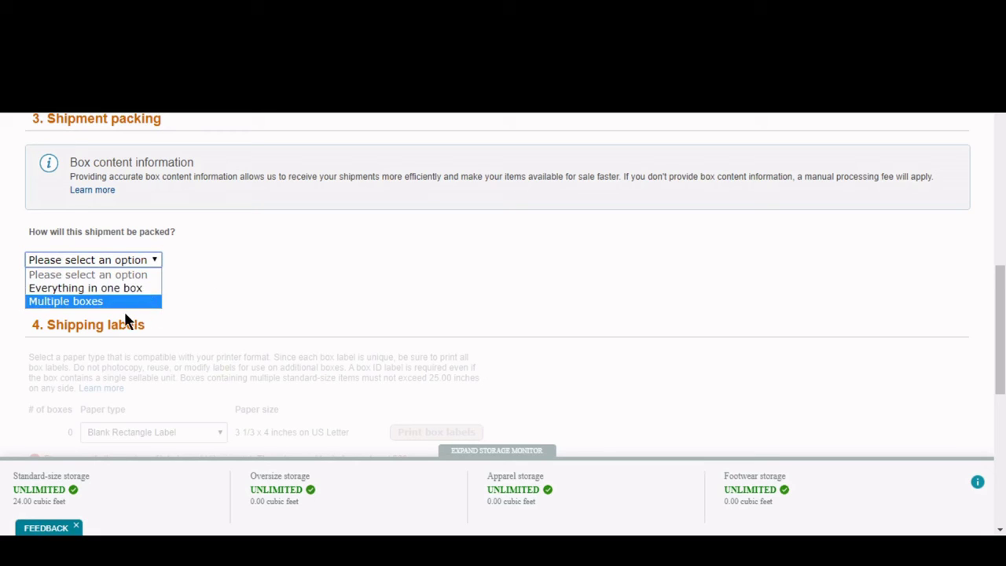
{"action": "left_click", "coordinate": [232, 299]}
{"action": "scroll", "coordinate": [230, 303], "scroll_direction": "down", "scroll_amount": 1}
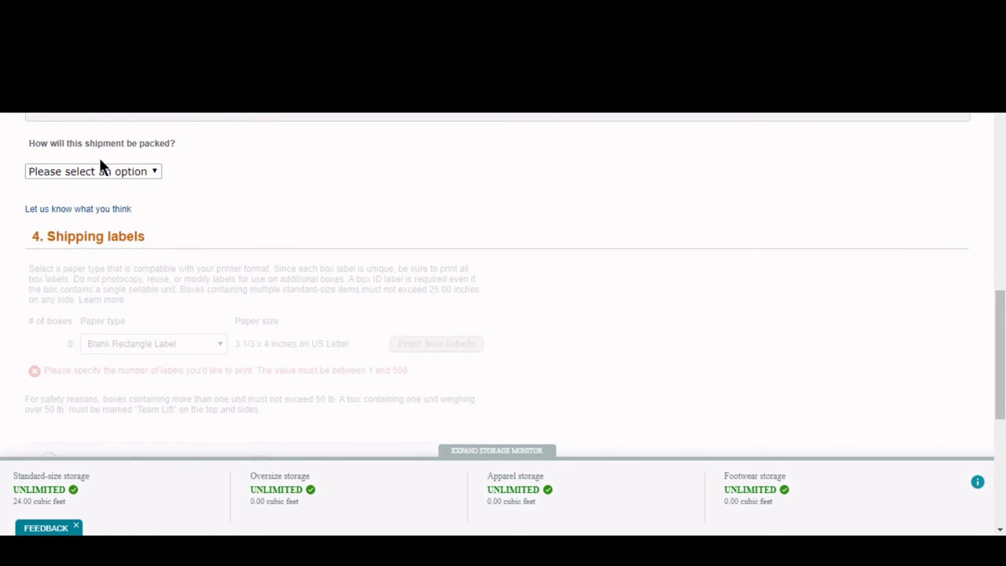
{"action": "left_click", "coordinate": [98, 171]}
{"action": "left_click", "coordinate": [91, 199]}
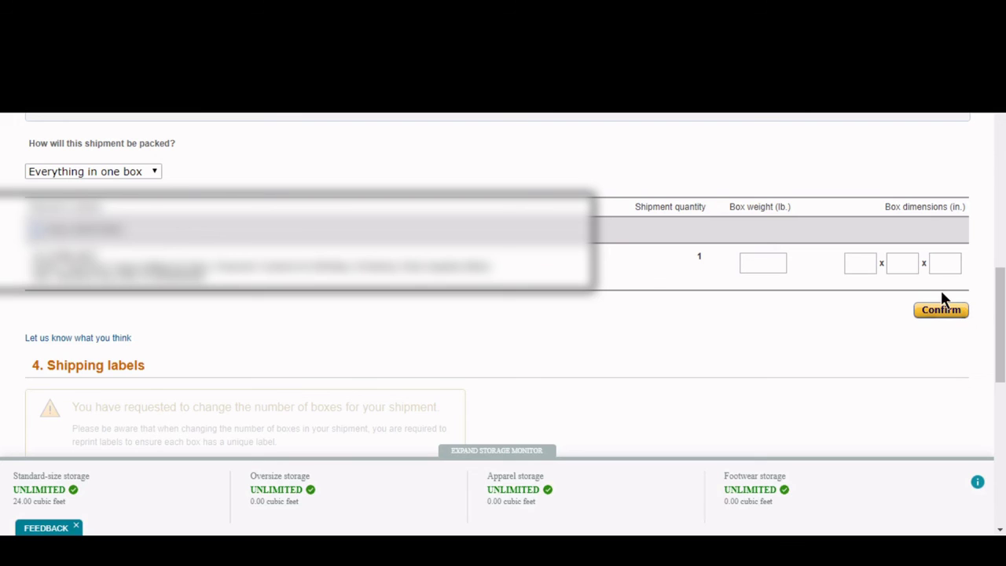
- Submit the box information with a weight of 5 lb and dimensions of 12 x 12 x 24 inches
{"action": "left_click", "coordinate": [758, 260]}
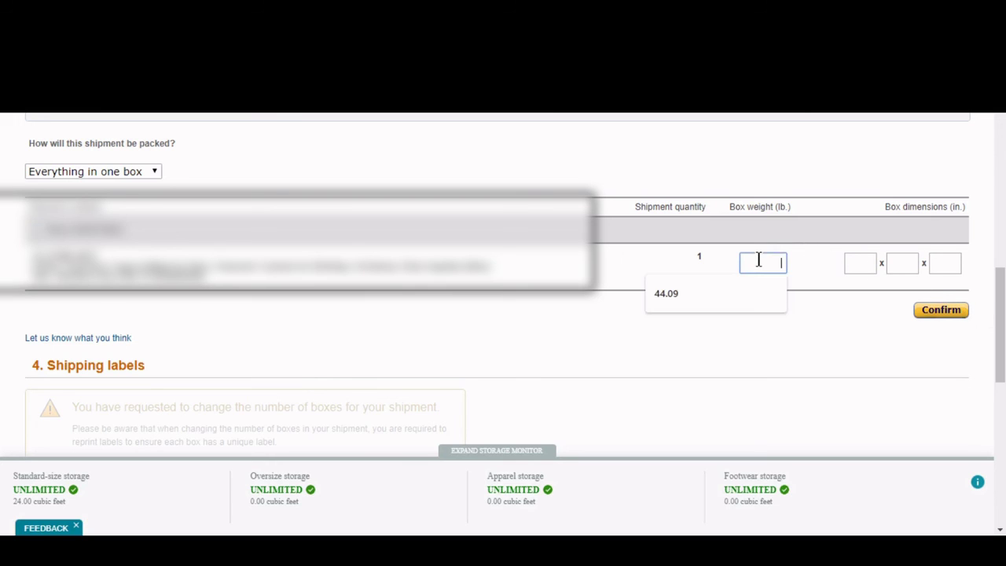
{"action": "type", "text": "5"}
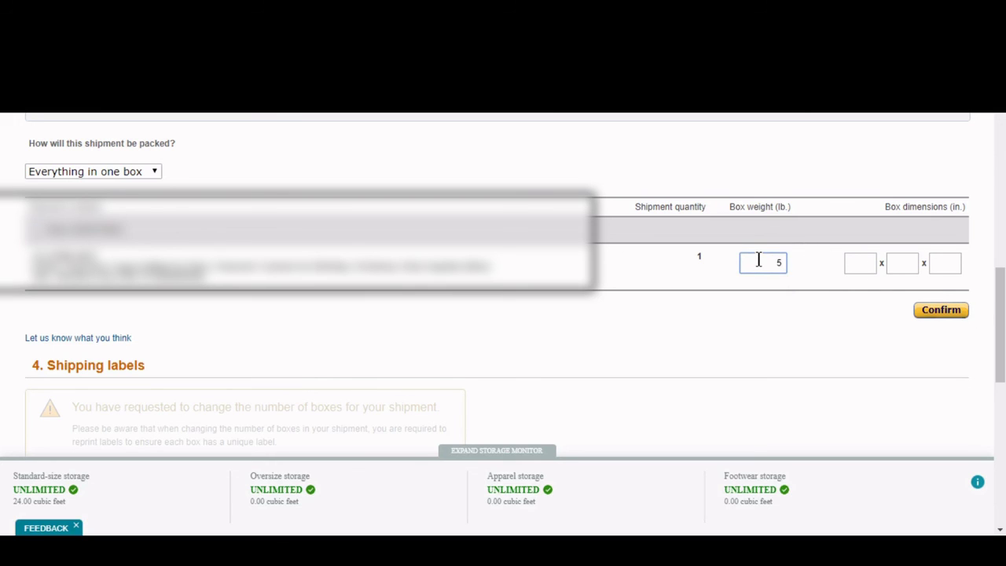
{"action": "left_click", "coordinate": [861, 264]}
{"action": "type", "text": "12"}
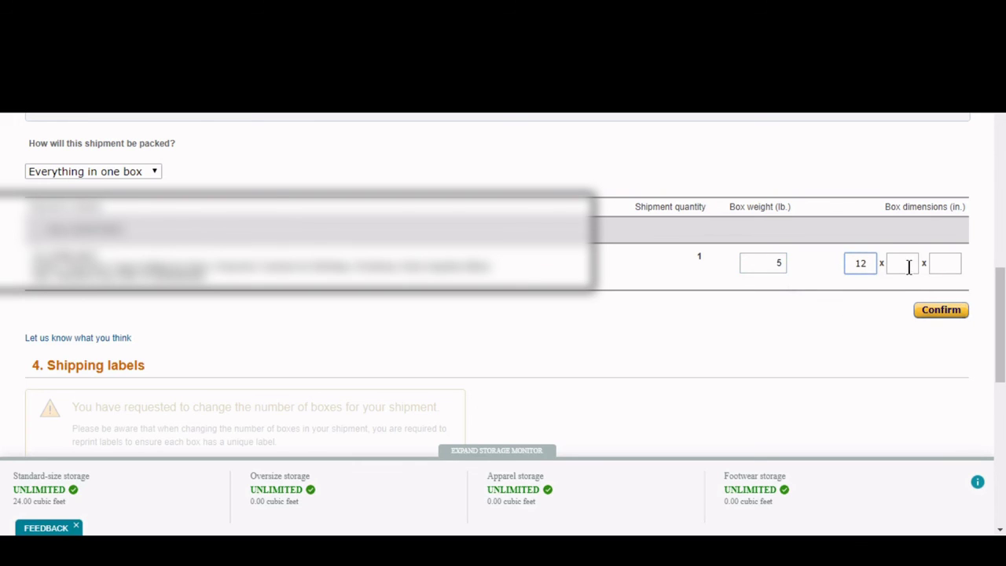
{"action": "left_click", "coordinate": [902, 263]}
{"action": "type", "text": "12"}
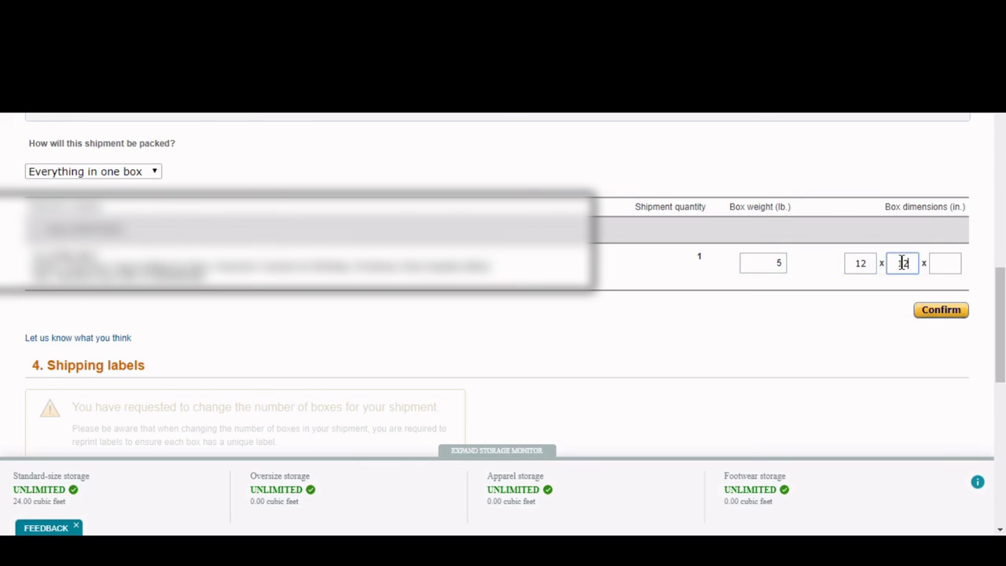
{"action": "left_click", "coordinate": [943, 263]}
{"action": "type", "text": "124"}
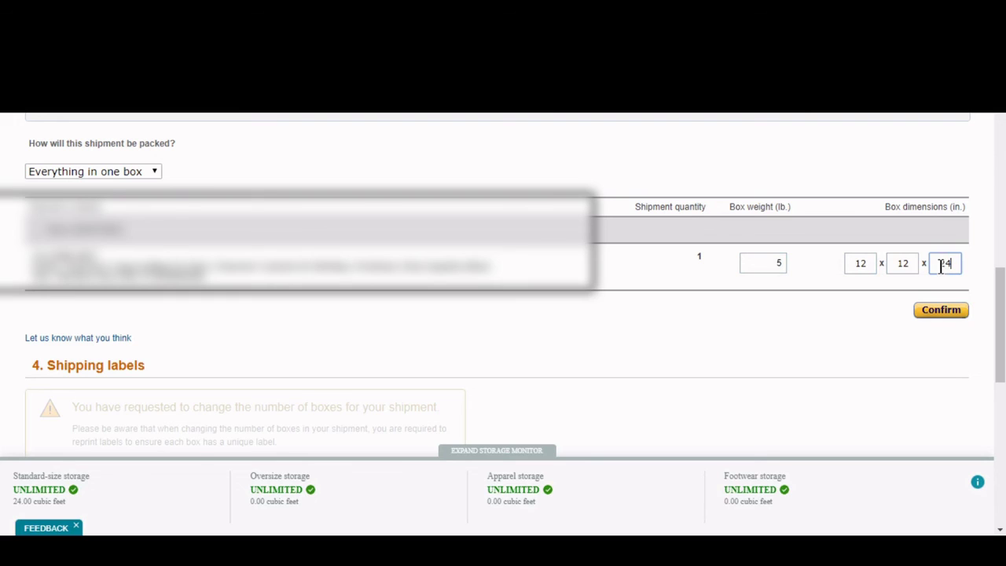
{"action": "left_click", "coordinate": [949, 315]}
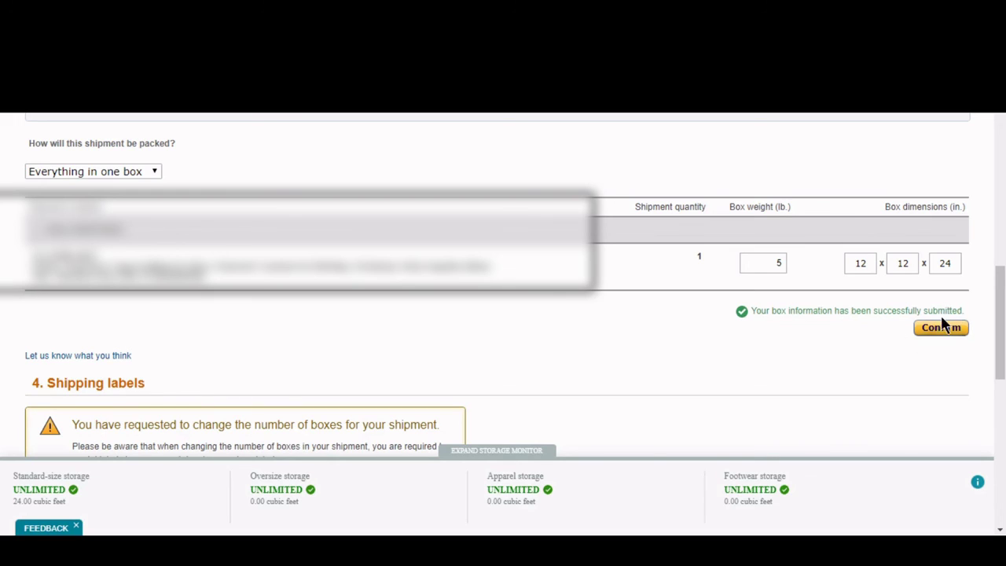
- Print the box label using Blank Rectangle Label paper, 3 1/3 x 4 inches on US Letter
{"action": "scroll", "coordinate": [952, 304], "scroll_direction": "down", "scroll_amount": 3}
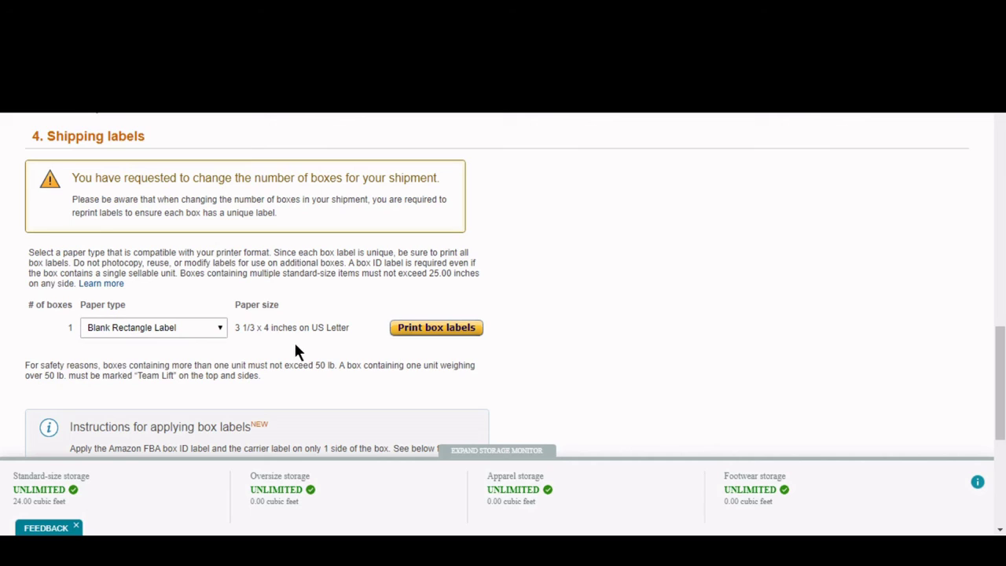
{"action": "left_click", "coordinate": [425, 330]}
{"action": "left_click_drag", "start_coordinate": [1001, 383], "coordinate": [1002, 444]}
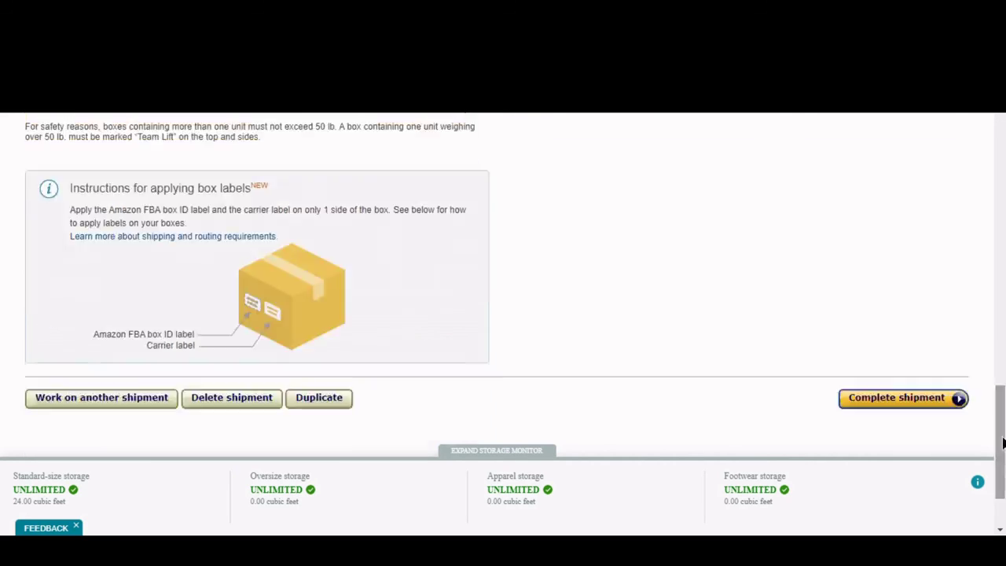